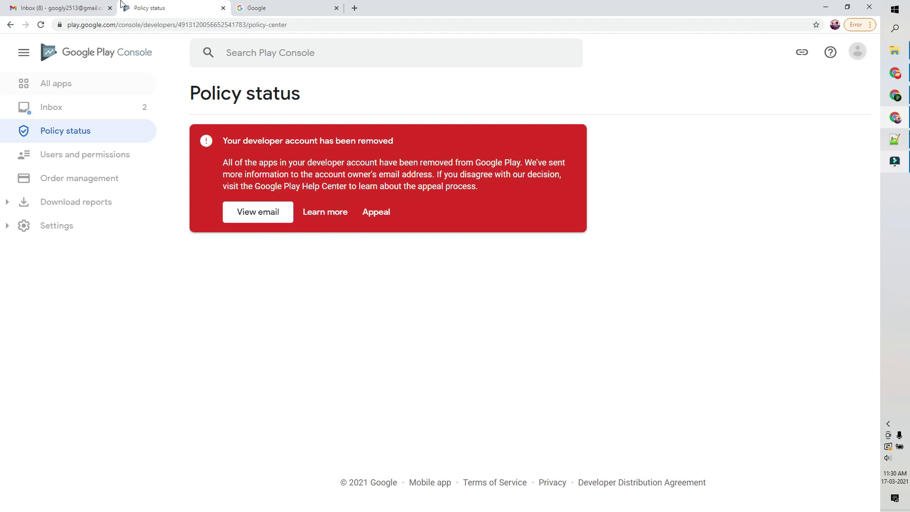
# Switch to the Gmail inbox to find the account removal notice.
pyautogui.click(52, 7)
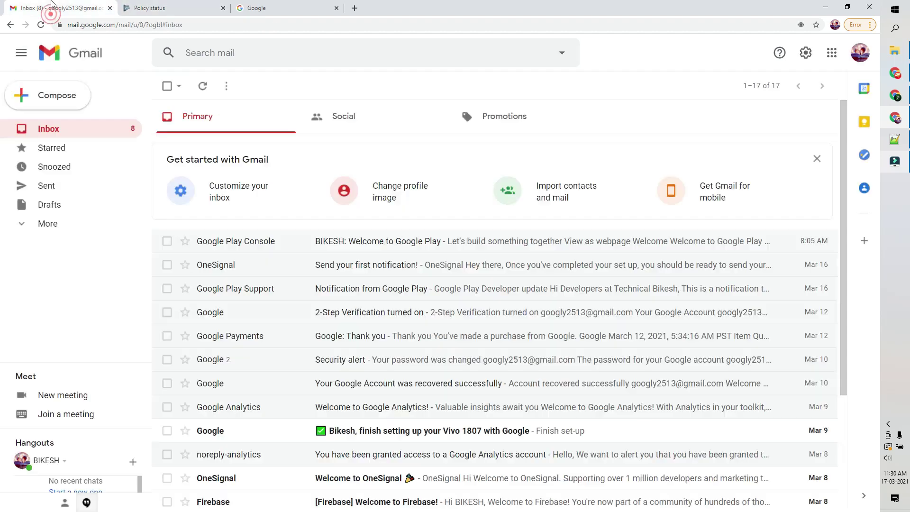
# Read the Google Play Support termination email, note when it arrived, then return to Play Console.
pyautogui.click(391, 290)
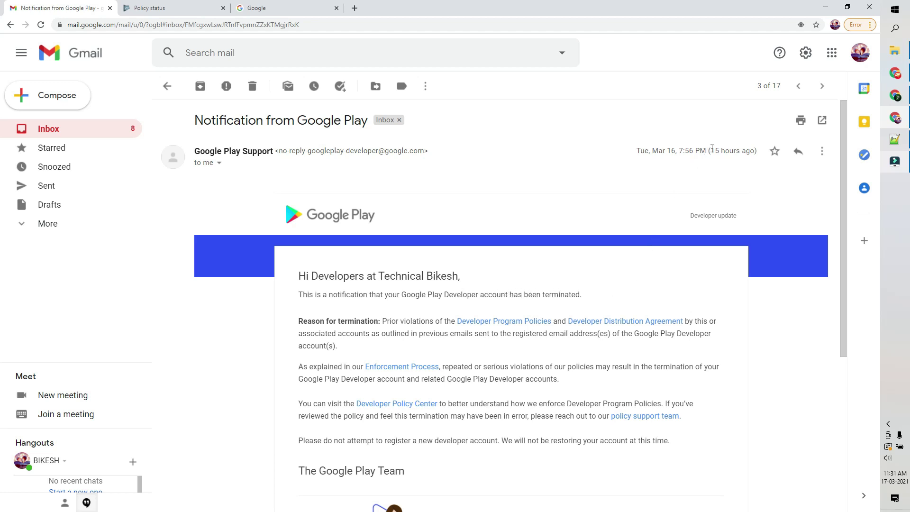
pyautogui.moveTo(710, 151); pyautogui.dragTo(757, 151)
pyautogui.click(725, 185)
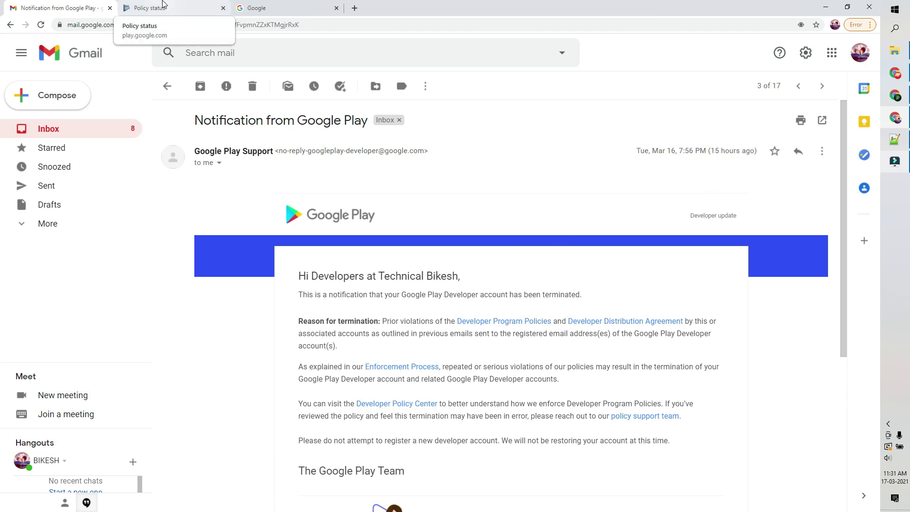
pyautogui.click(163, 6)
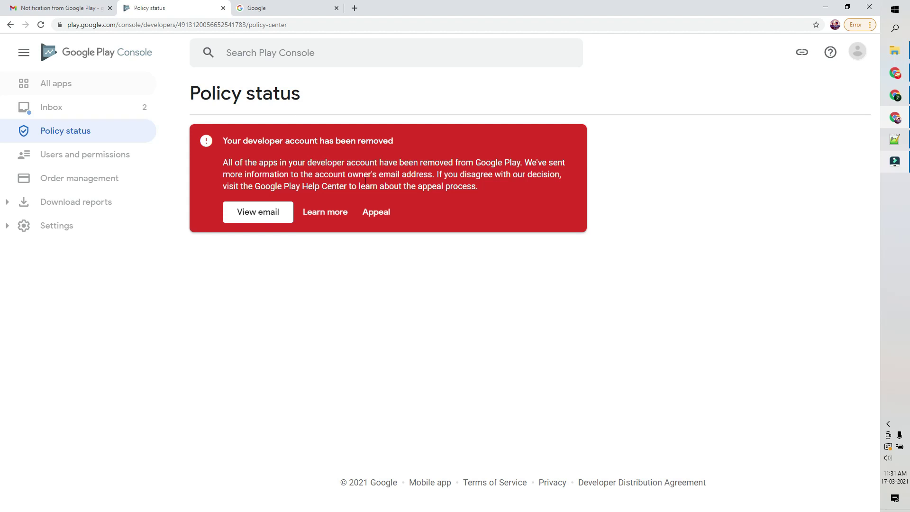
# Start an appeal from the red 'Your developer account has been removed' banner.
pyautogui.click(383, 214)
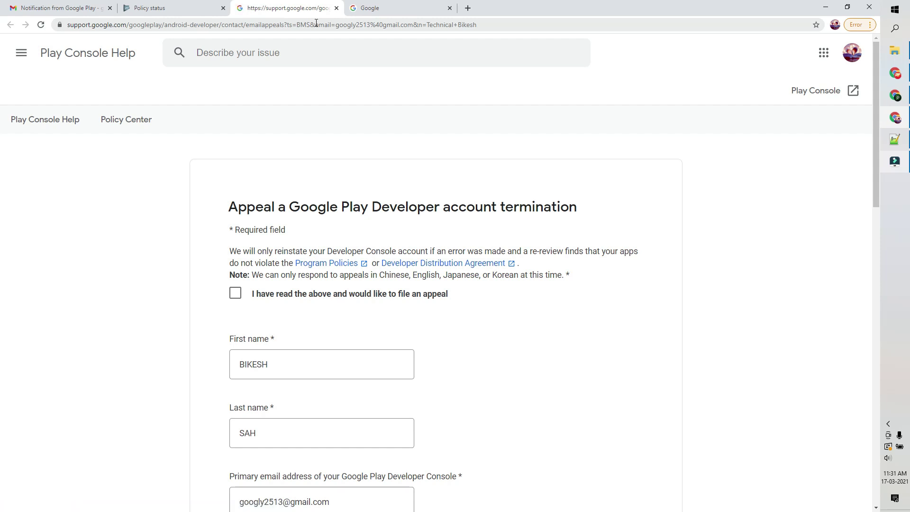
# Tick 'I have read the above and would like to file an appeal' and scroll to the reinstatement field.
pyautogui.scroll(-1, 341, 134)
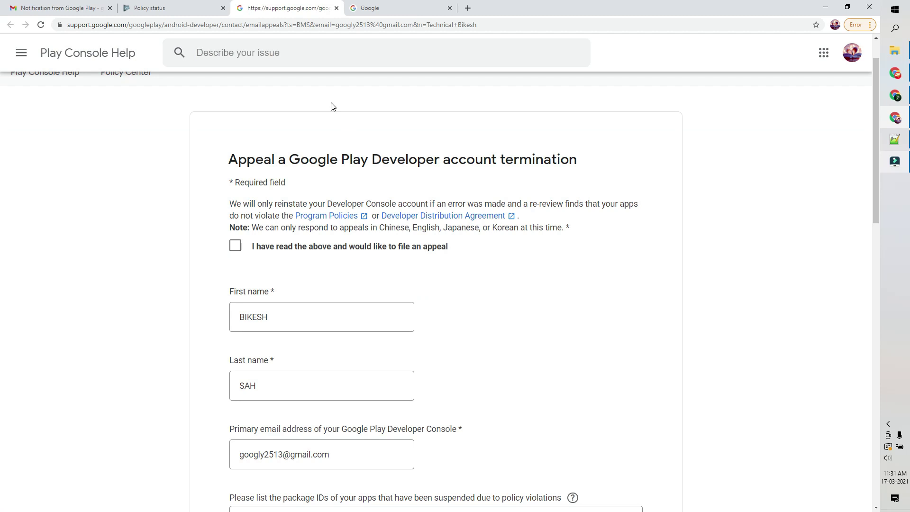
pyautogui.scroll(-2, 333, 106)
pyautogui.click(236, 153)
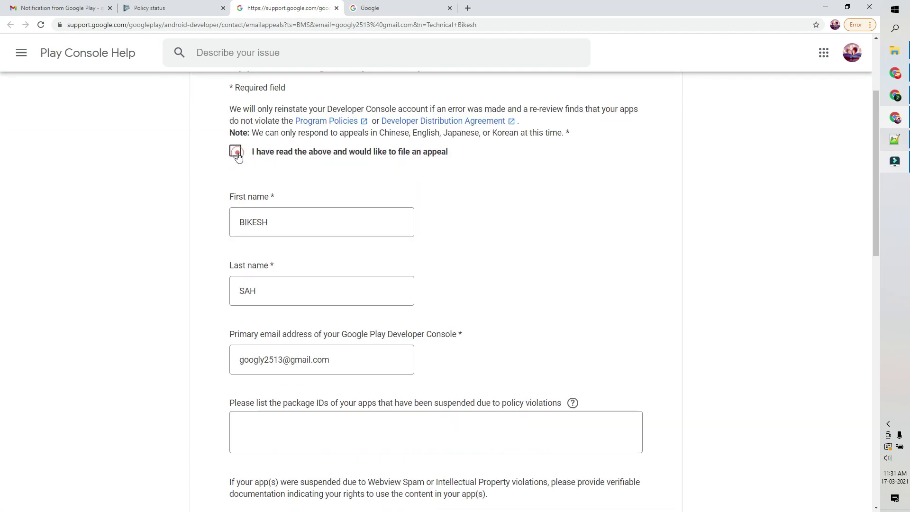
pyautogui.scroll(-2, 281, 156)
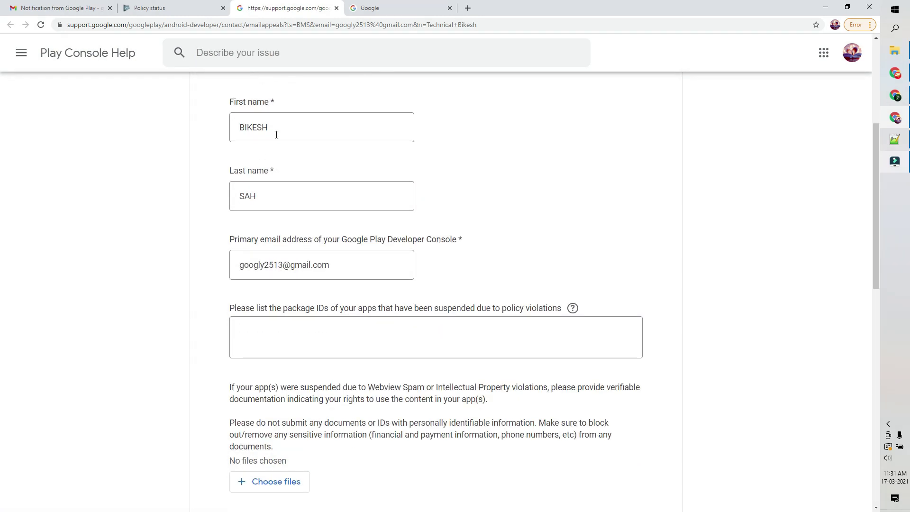
pyautogui.scroll(-3, 247, 123)
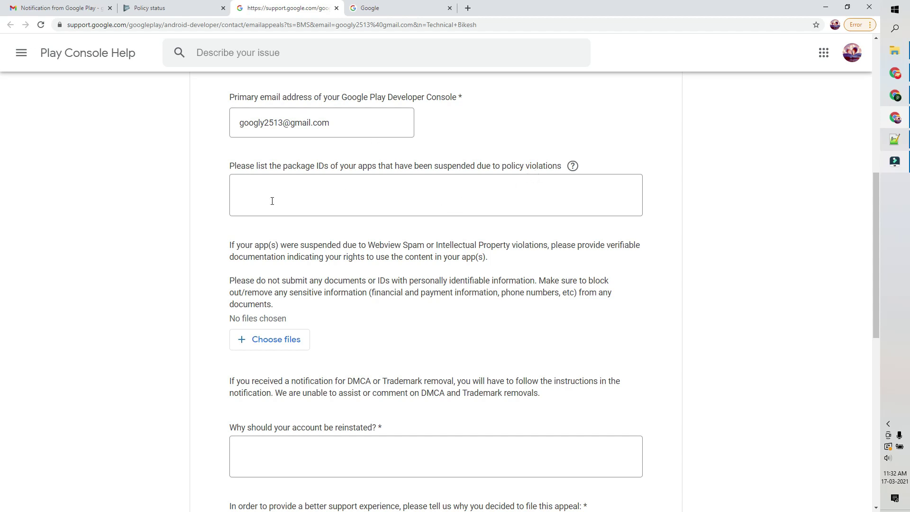
pyautogui.scroll(-2, 150, 215)
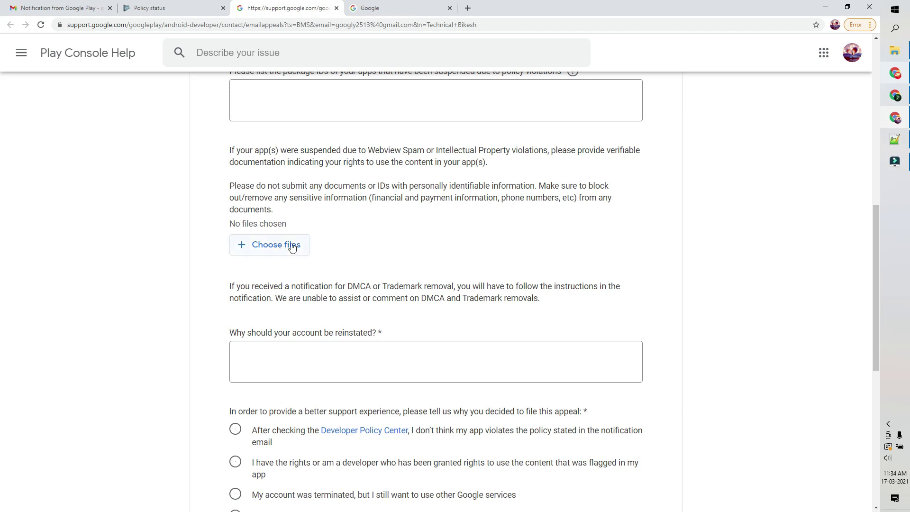
pyautogui.scroll(-3, 304, 192)
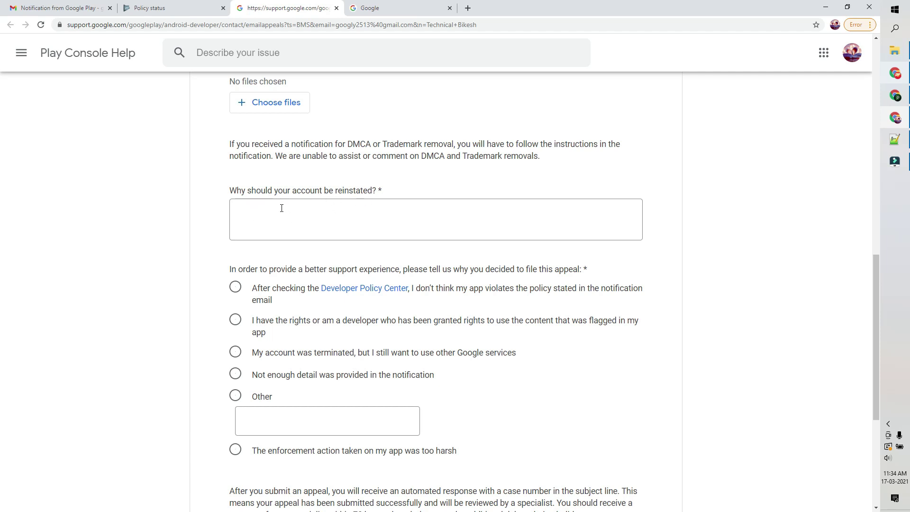
# Copy the whole appeal letter from Notepad++ into 'Why should your account be reinstated?'.
pyautogui.hotkey('alt', 'Tab')
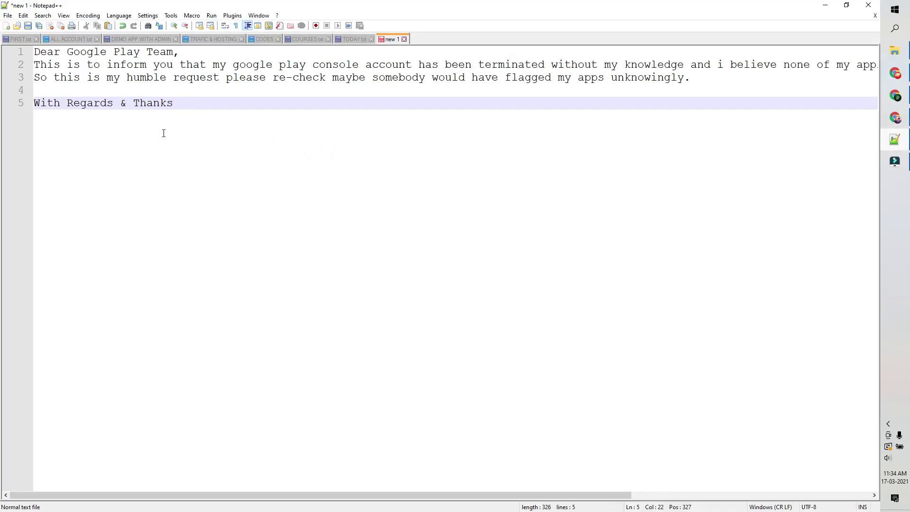
pyautogui.moveTo(197, 105); pyautogui.dragTo(25, 52)
pyautogui.rightClick(44, 60)
pyautogui.click(71, 76)
pyautogui.click(824, 6)
pyautogui.click(302, 215)
pyautogui.hotkey('ctrl', 'v')
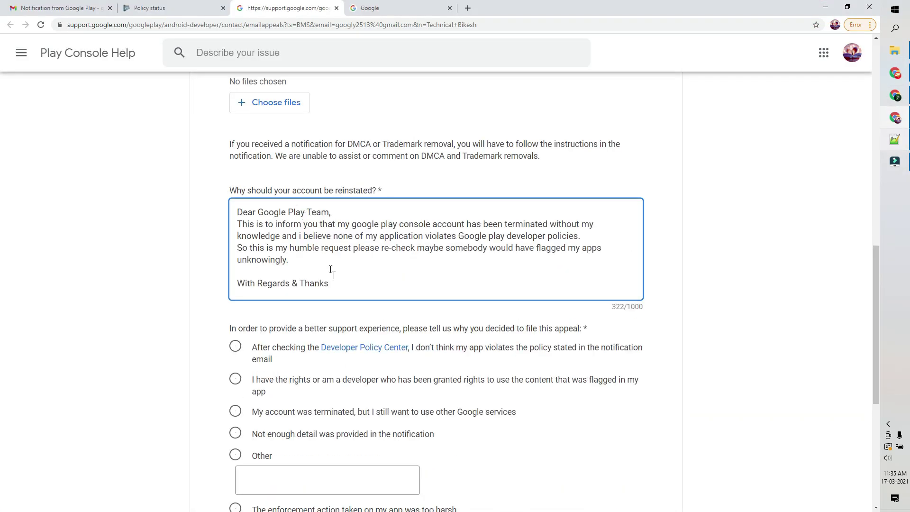
# Sign the letter by adding your name on a new line below 'Thanks'.
pyautogui.press('Return')
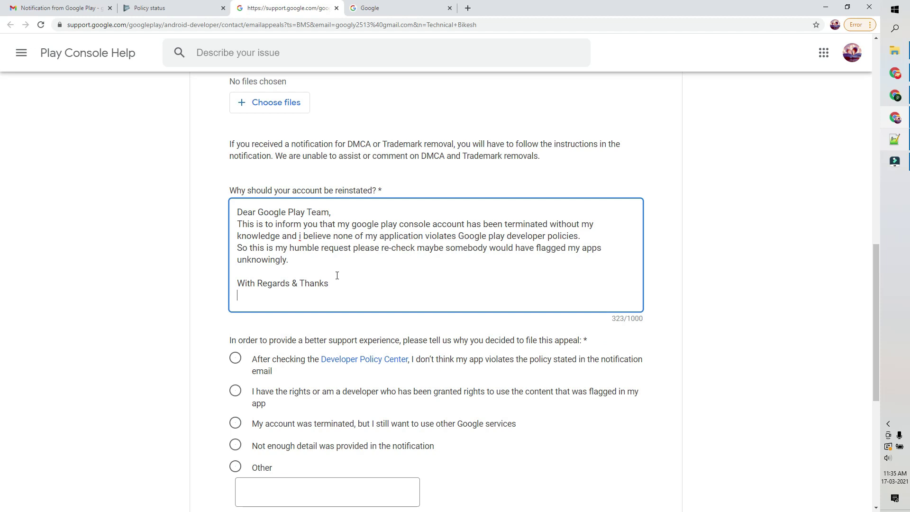
pyautogui.write('Bikesh Sah')
pyautogui.scroll(-2, 237, 292)
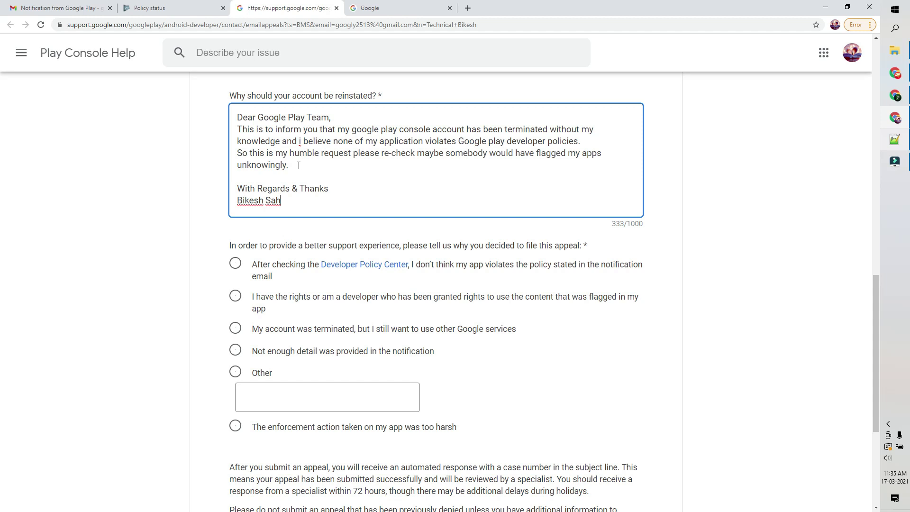
# Choose 'Not enough detail was provided in the notification' as the appeal reason.
pyautogui.scroll(-1, 307, 168)
pyautogui.scroll(1, 331, 164)
pyautogui.scroll(-1, 327, 164)
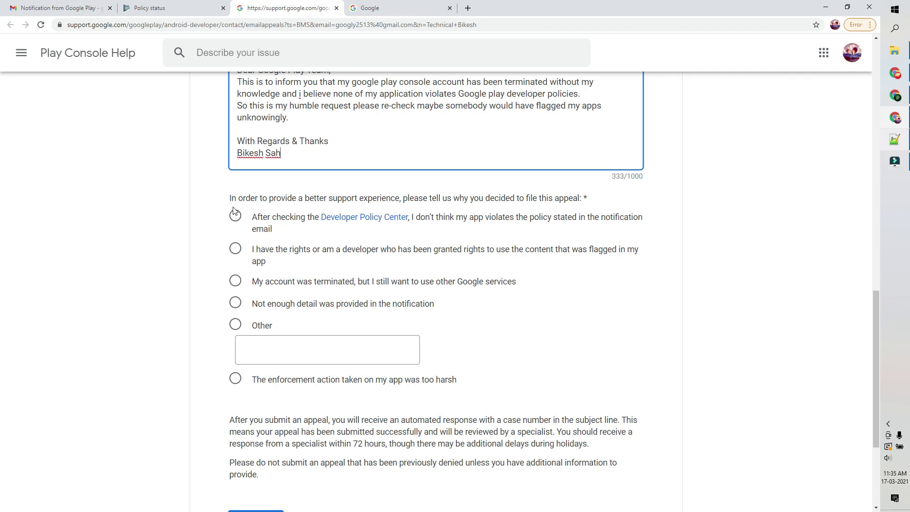
pyautogui.click(236, 302)
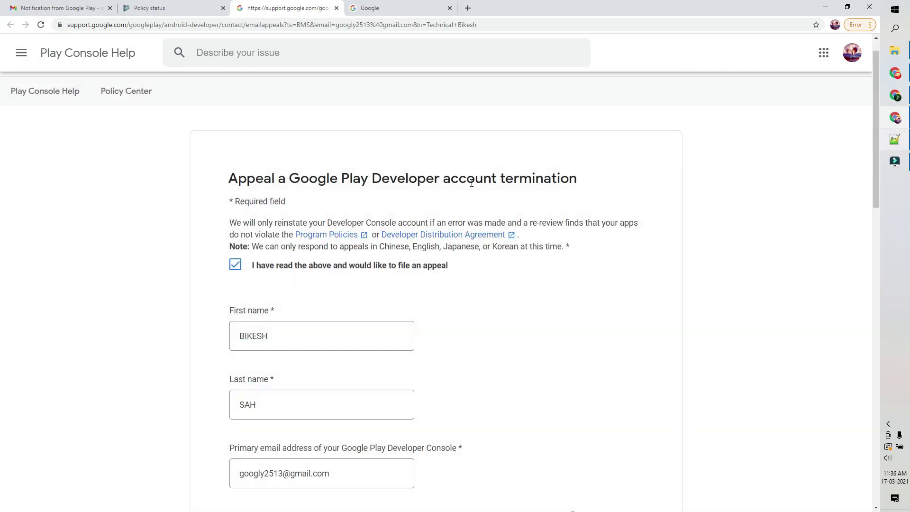
pyautogui.scroll(-5, 472, 187)
pyautogui.scroll(-12, 472, 187)
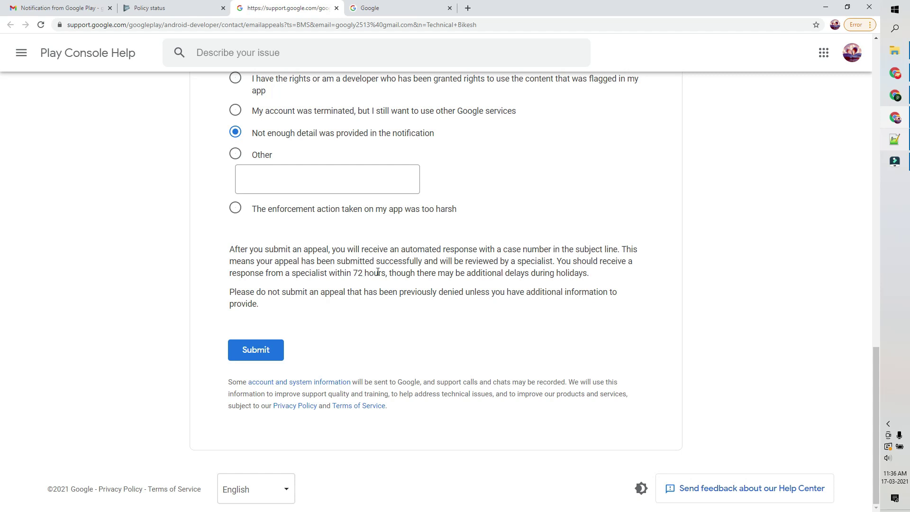
# Submit the completed termination appeal form.
pyautogui.click(264, 356)
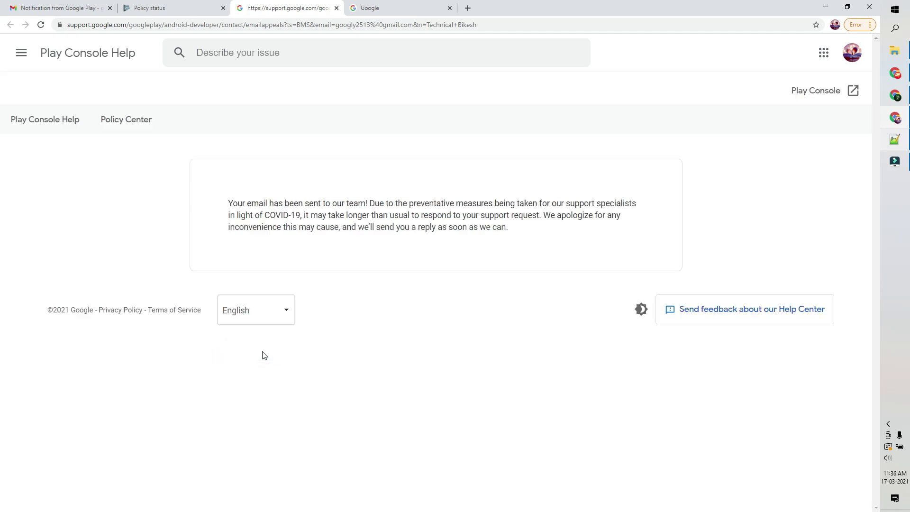